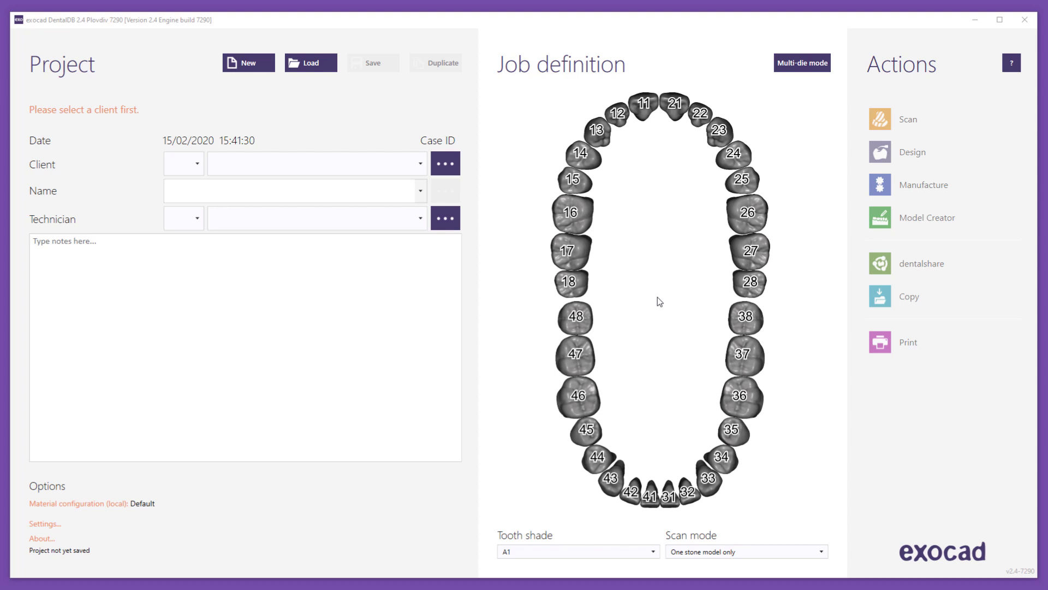
# Load the 'Lower Second Pre-Molar, Sample' project from the saved projects list
pyautogui.click(322, 69)
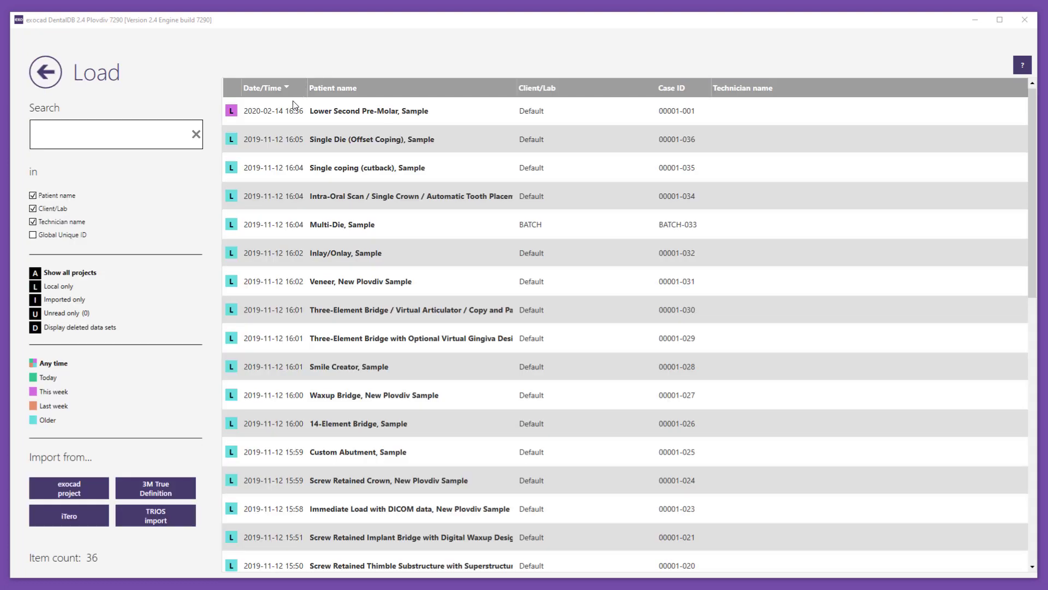
pyautogui.click(283, 113)
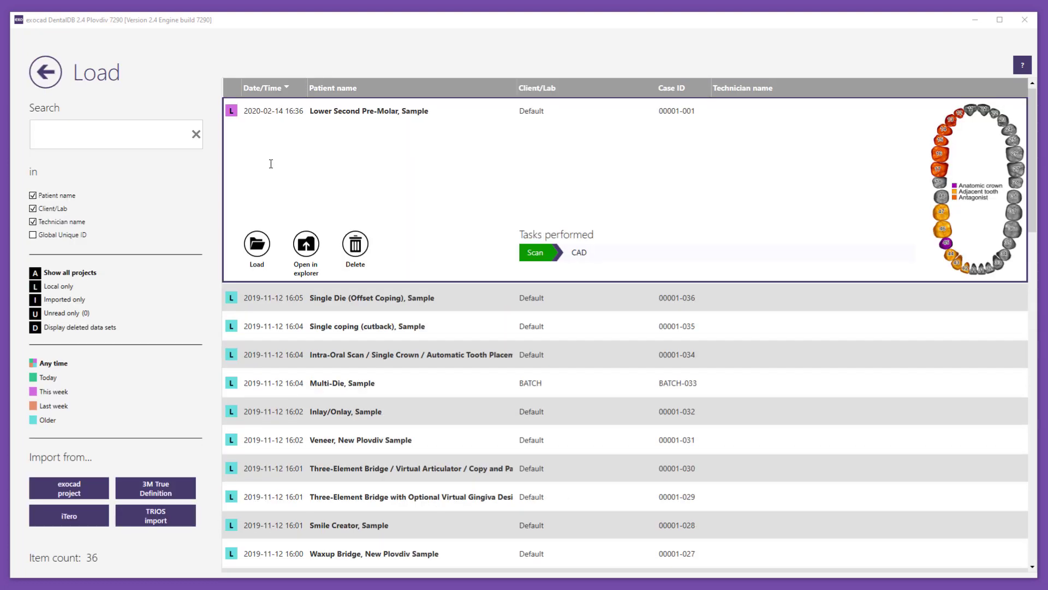
pyautogui.click(253, 247)
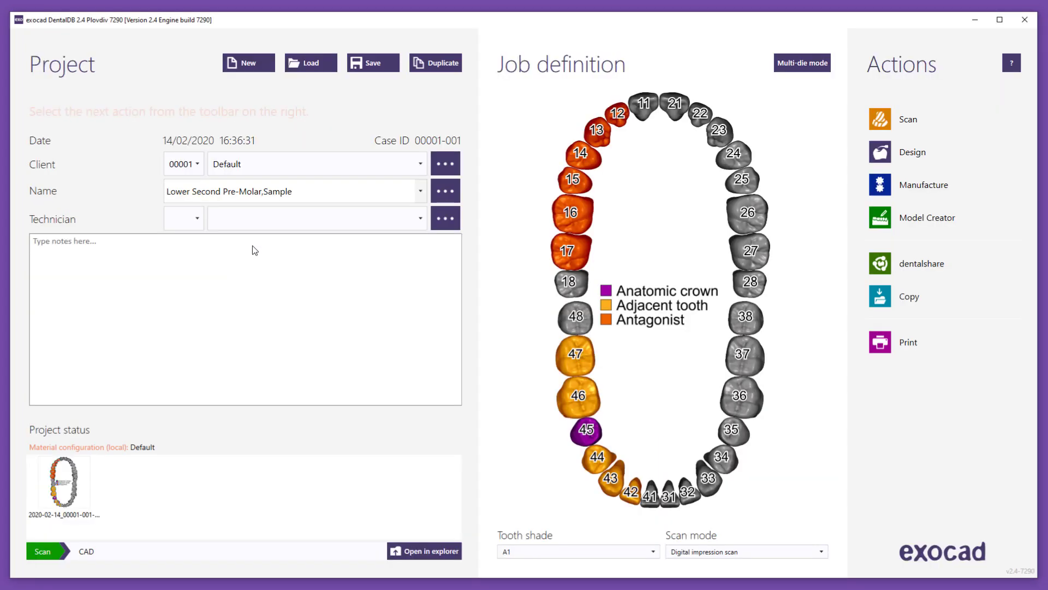
pyautogui.click(880, 267)
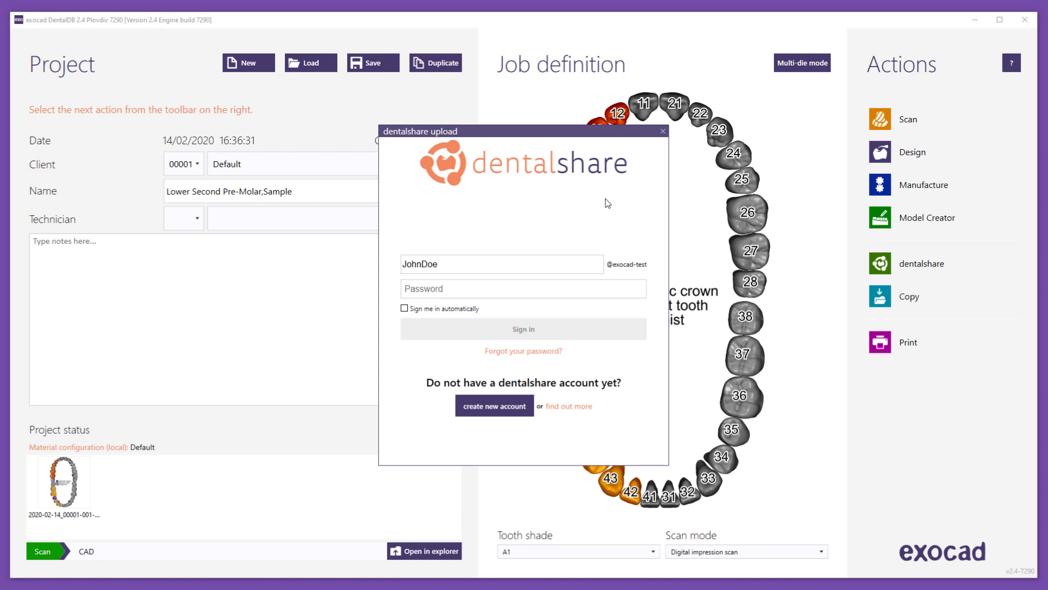
pyautogui.click(522, 406)
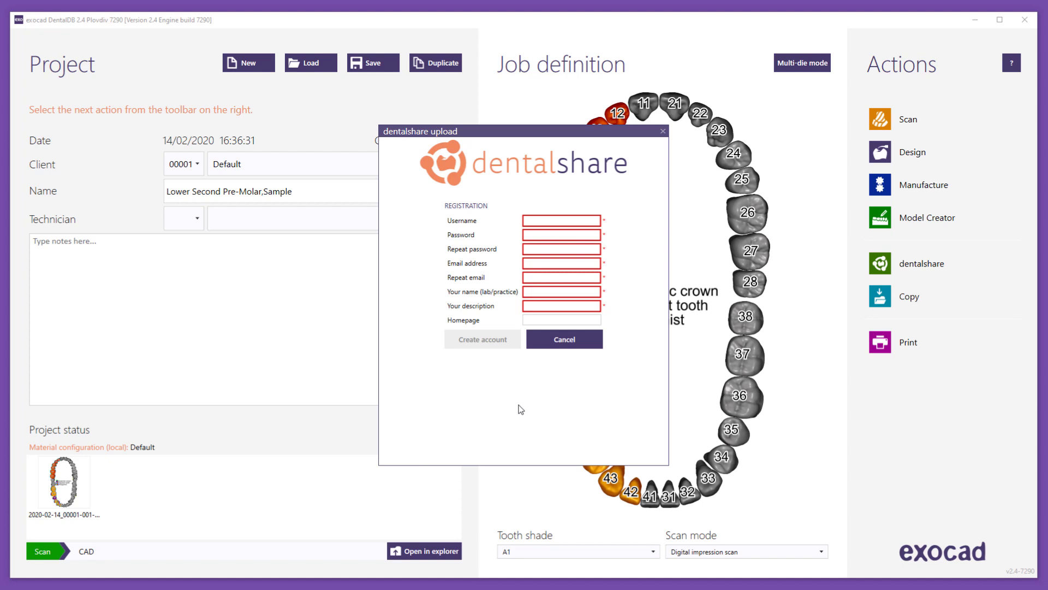
pyautogui.click(538, 222)
pyautogui.moveTo(535, 234)
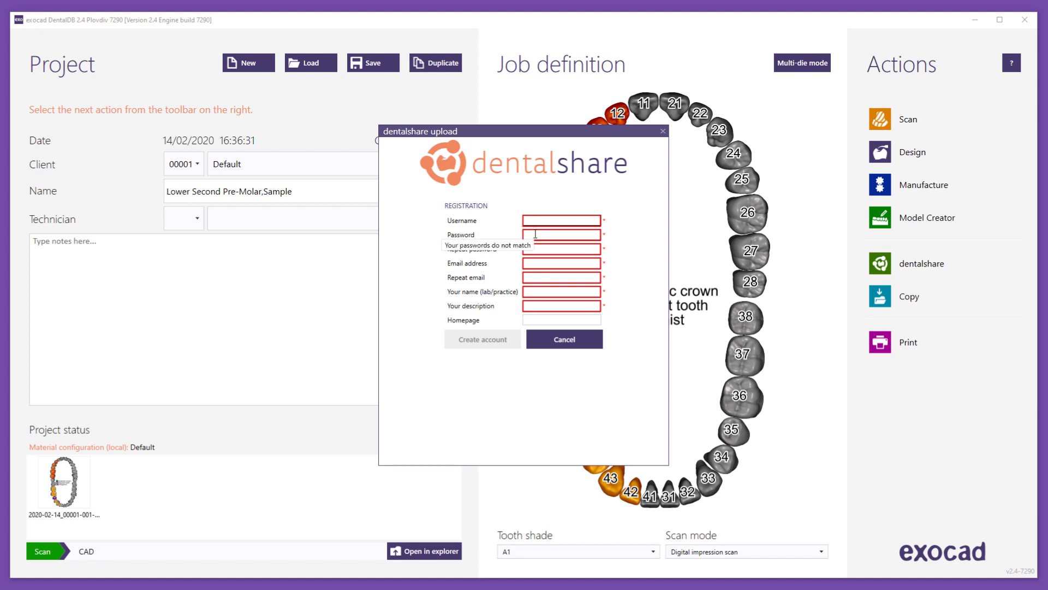
pyautogui.click(535, 234)
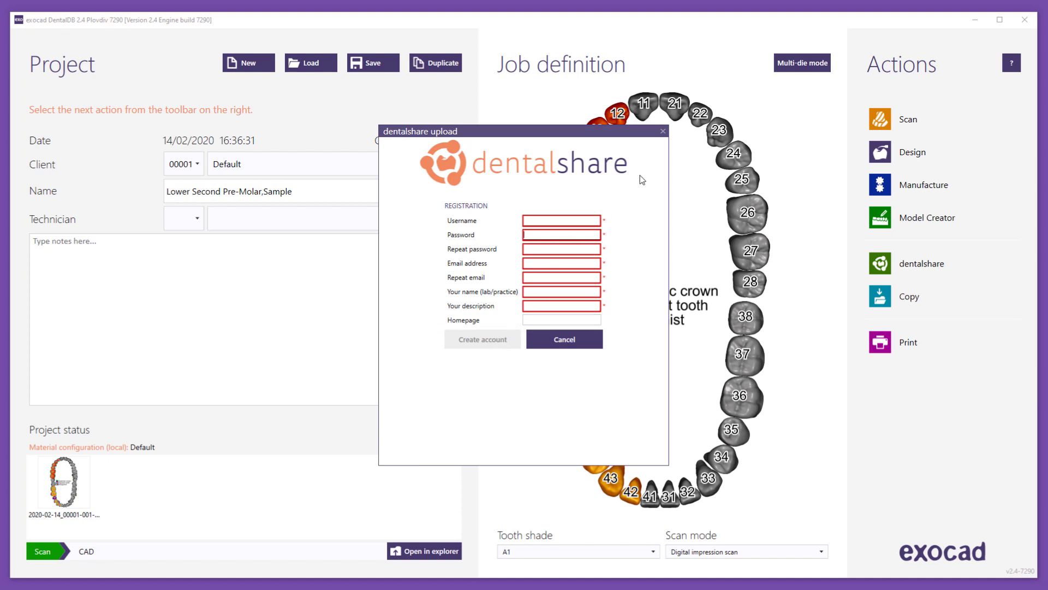
pyautogui.click(663, 131)
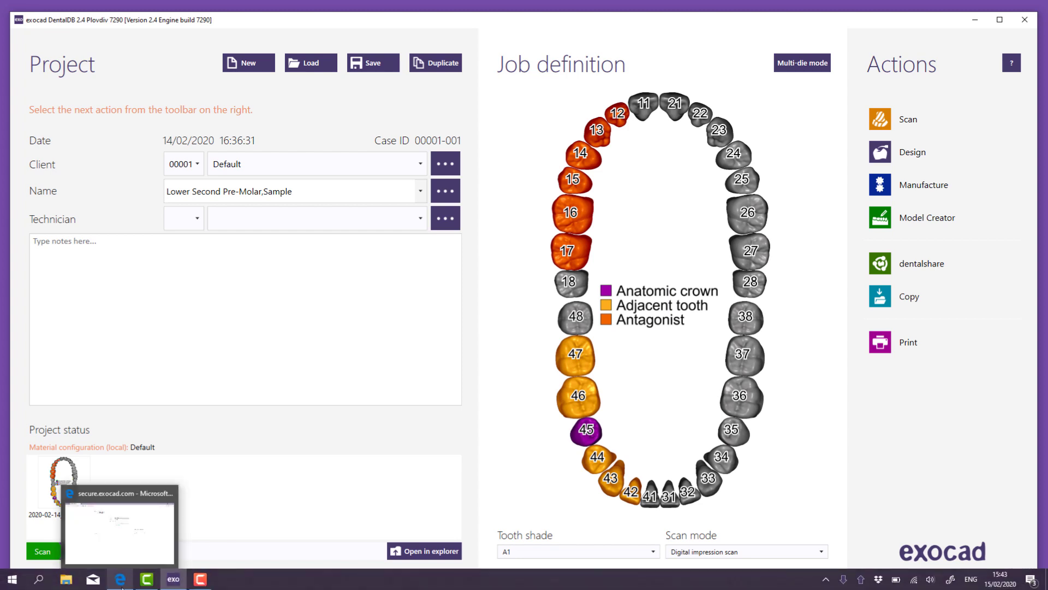
# Log in to dentalshare with the account's username and password, keeping the language on English
pyautogui.click(122, 585)
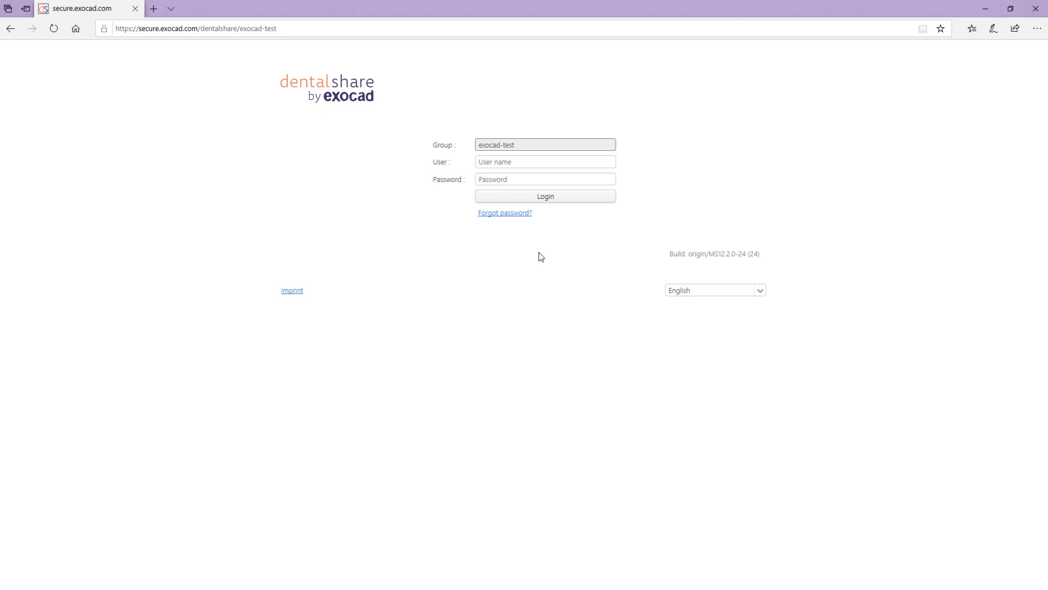
pyautogui.click(546, 163)
pyautogui.write('JohnDoe')
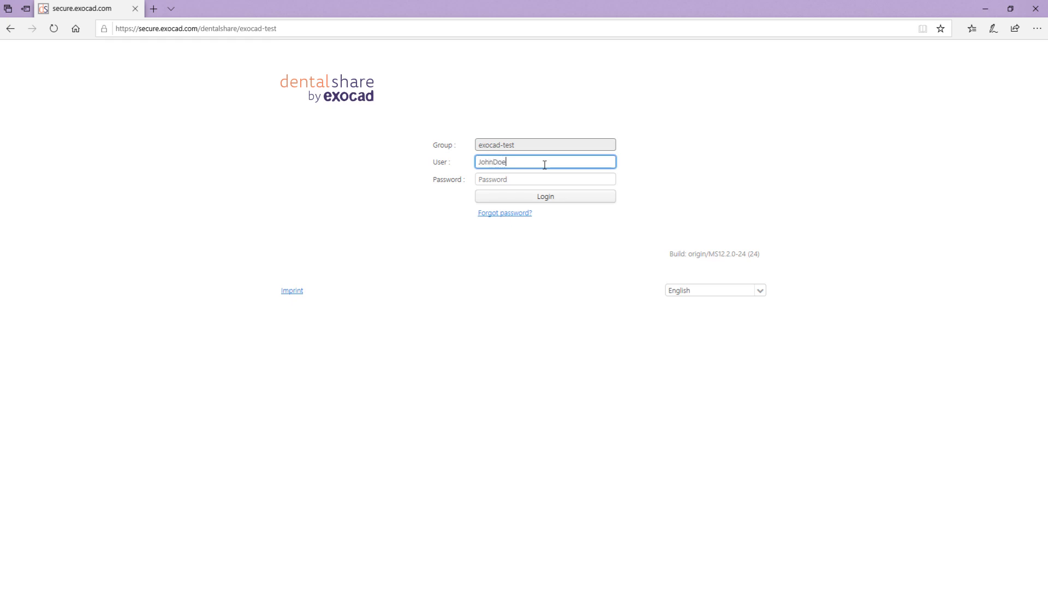
pyautogui.click(522, 178)
pyautogui.write('•••••')
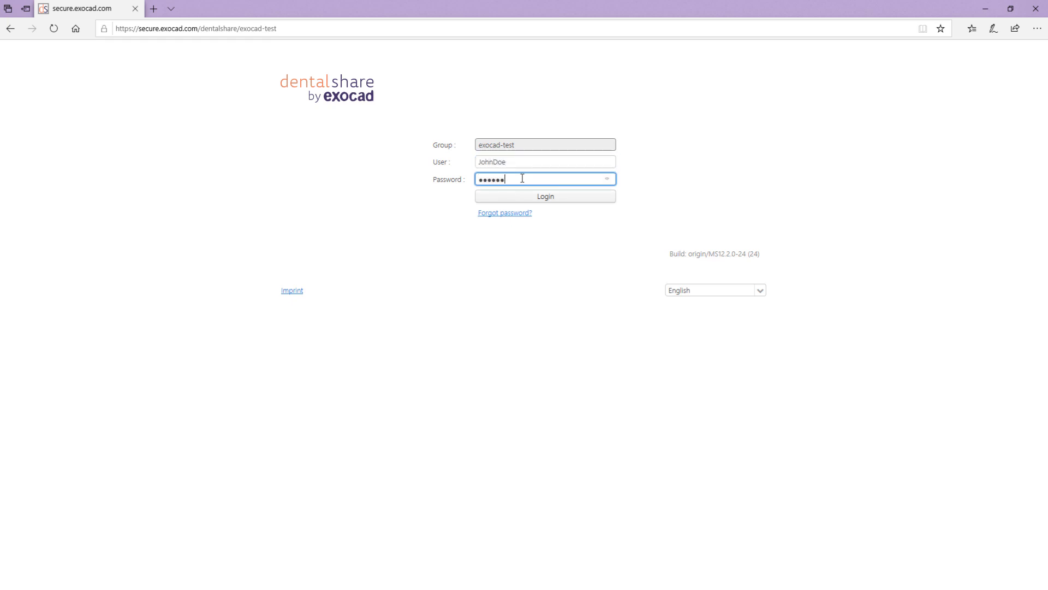
pyautogui.write('•')
pyautogui.click(760, 291)
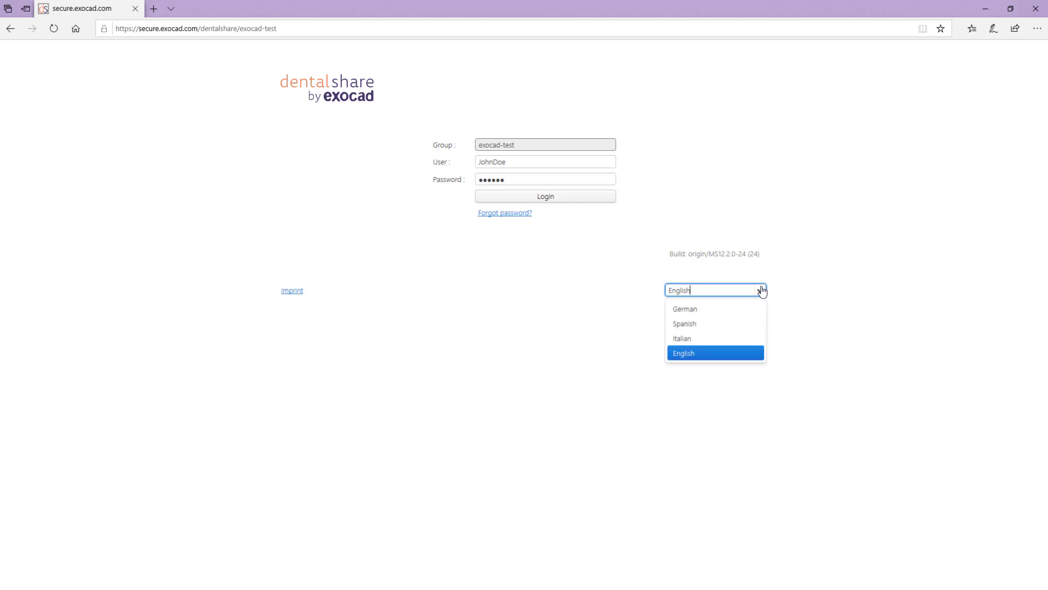
pyautogui.click(731, 358)
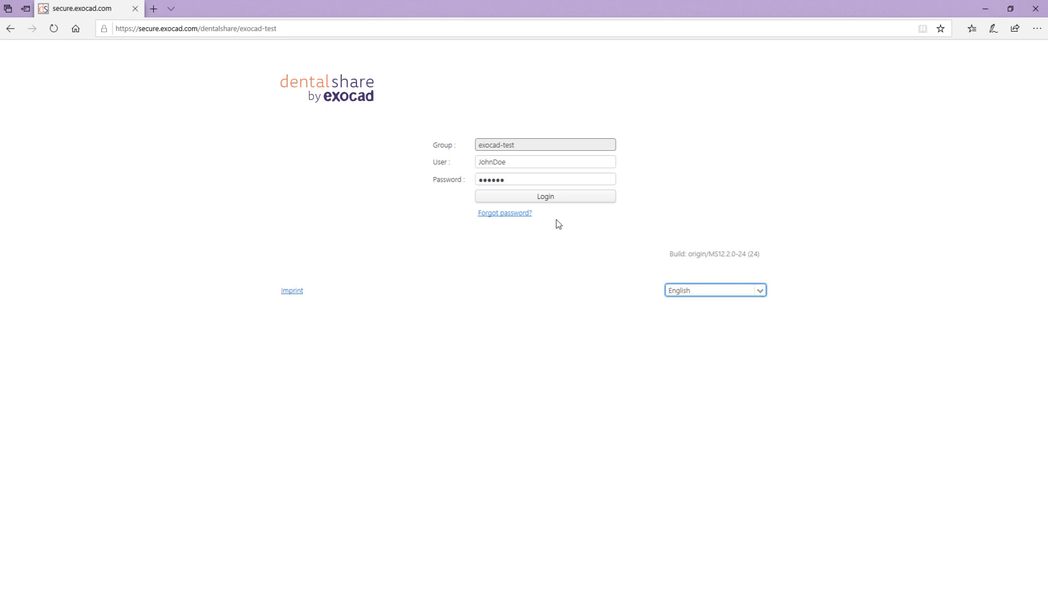
pyautogui.click(535, 200)
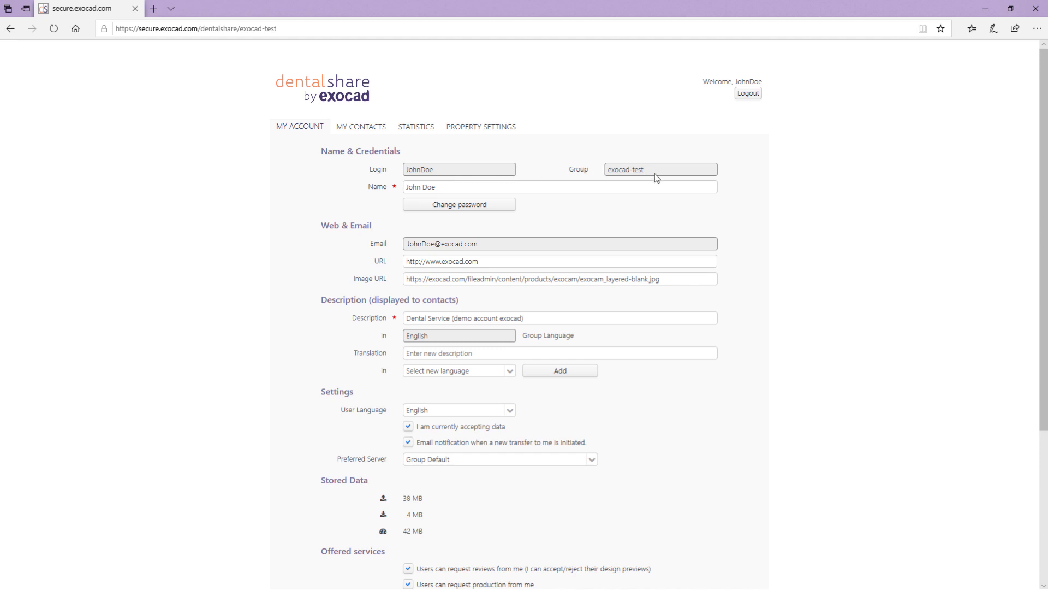
# Click into the Name field under Name & Credentials on the My Account page
pyautogui.click(483, 187)
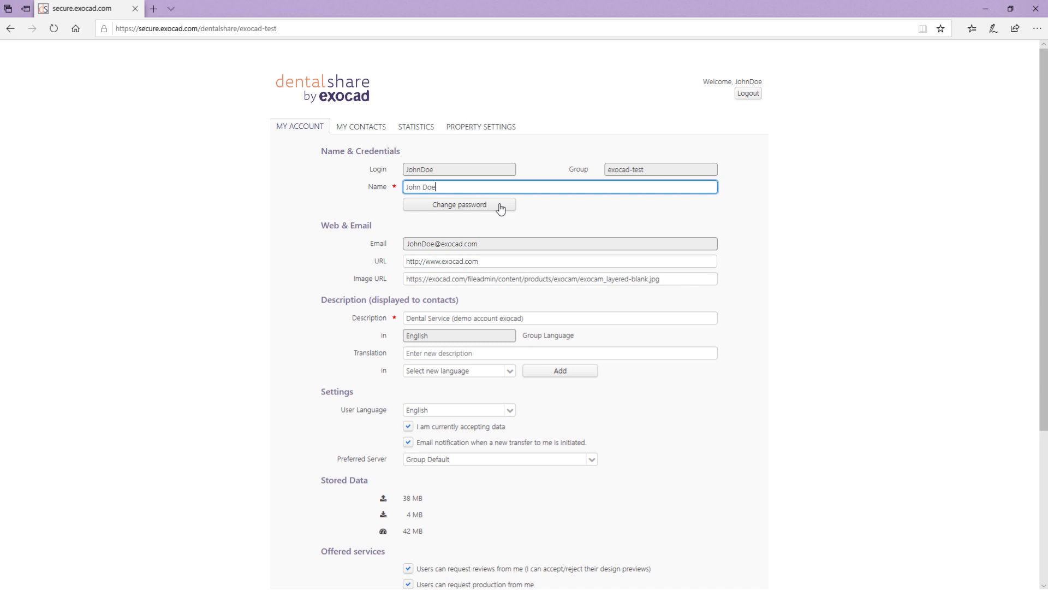
pyautogui.click(500, 248)
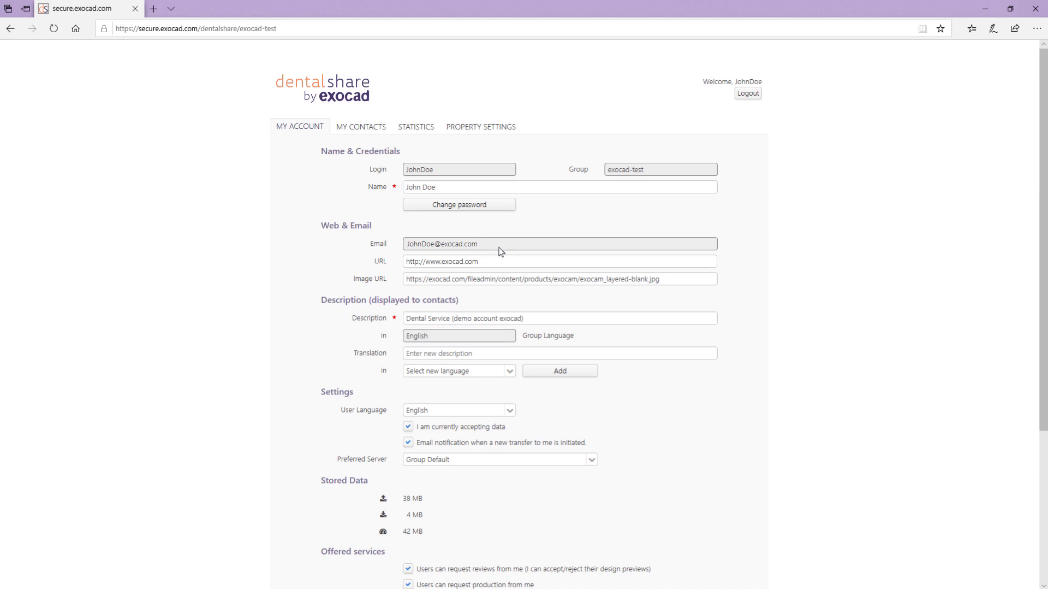
pyautogui.click(499, 262)
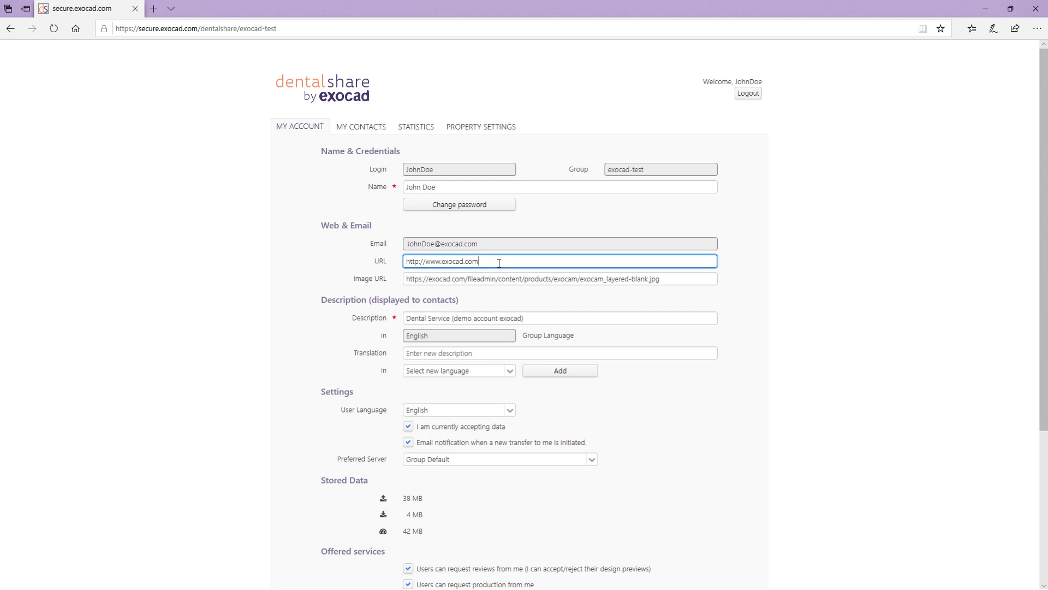
pyautogui.click(673, 279)
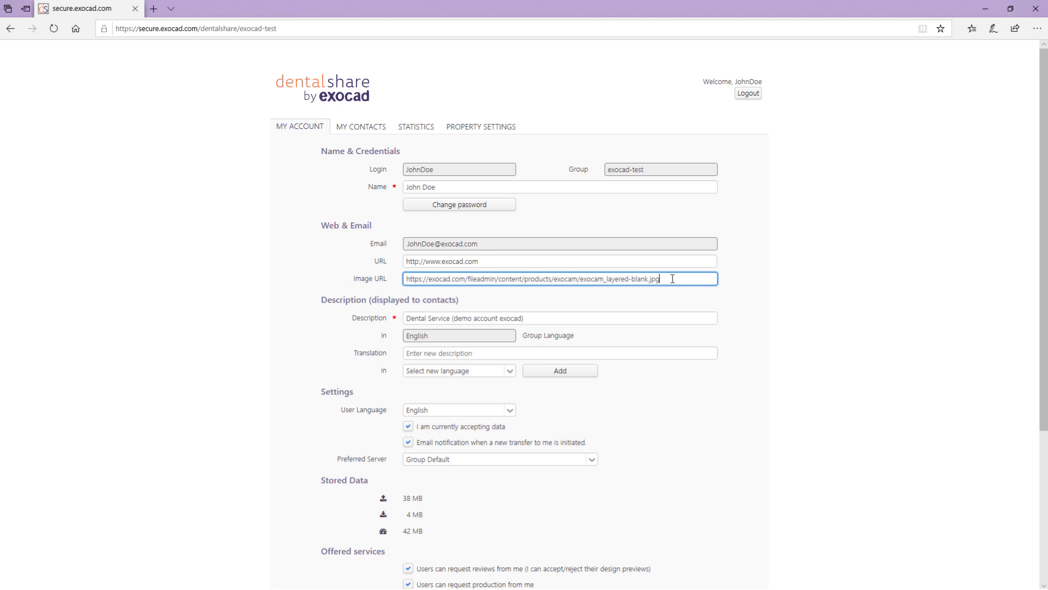
pyautogui.click(564, 317)
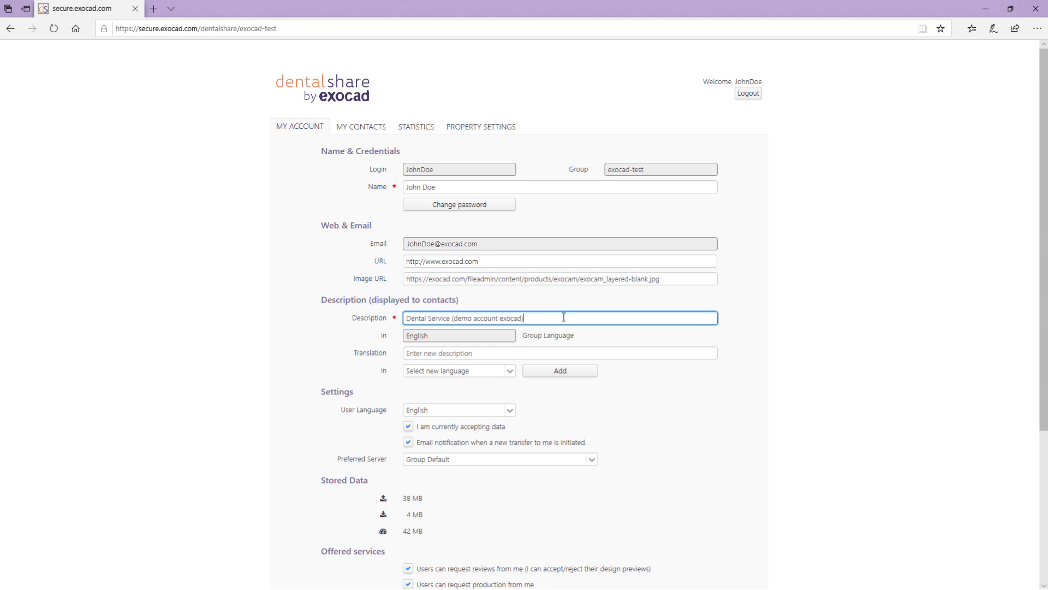
pyautogui.click(498, 354)
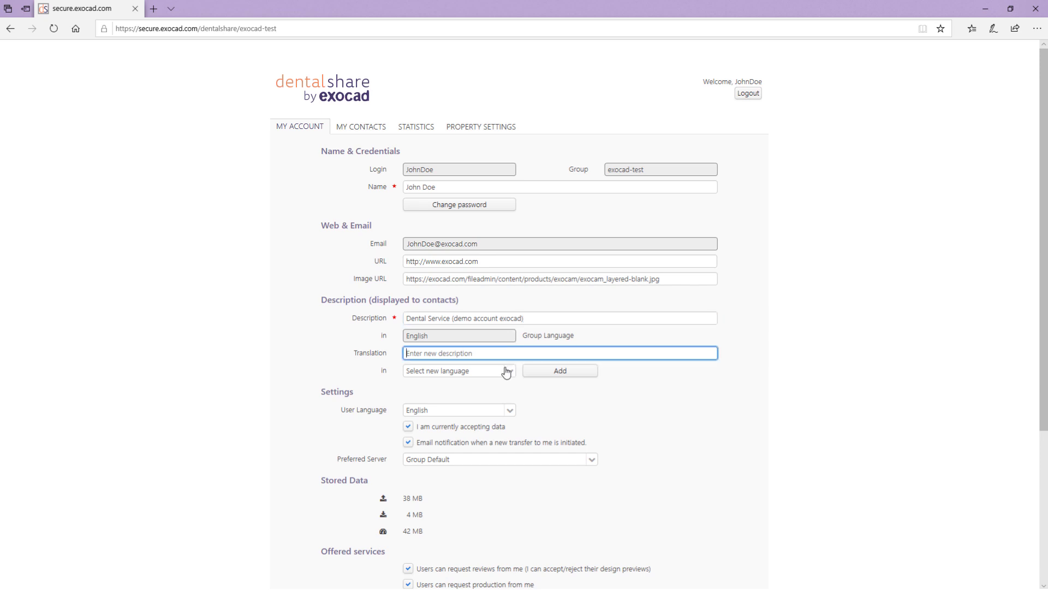
pyautogui.click(508, 372)
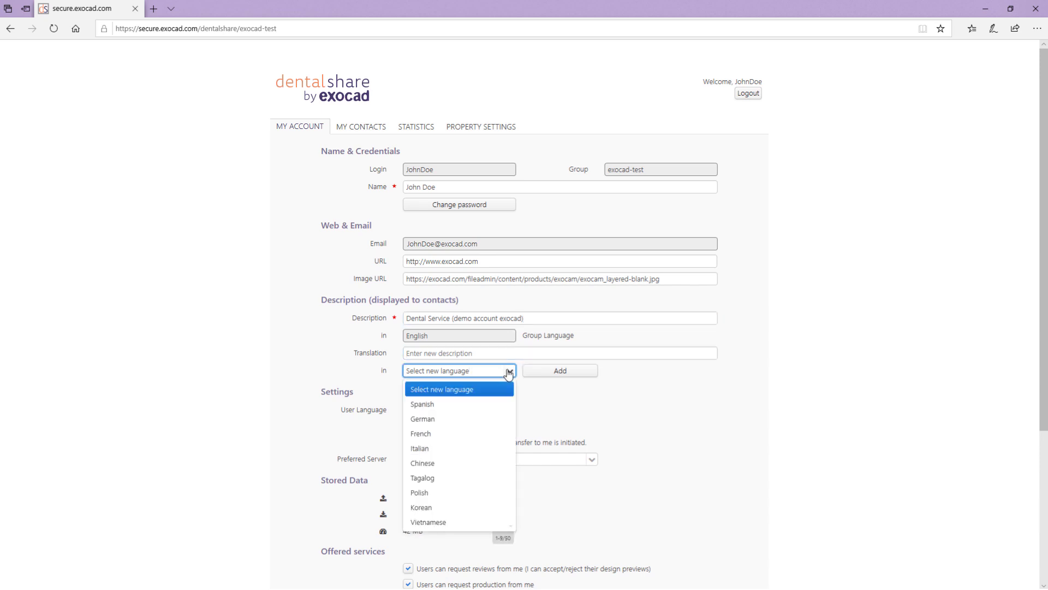
pyautogui.click(507, 371)
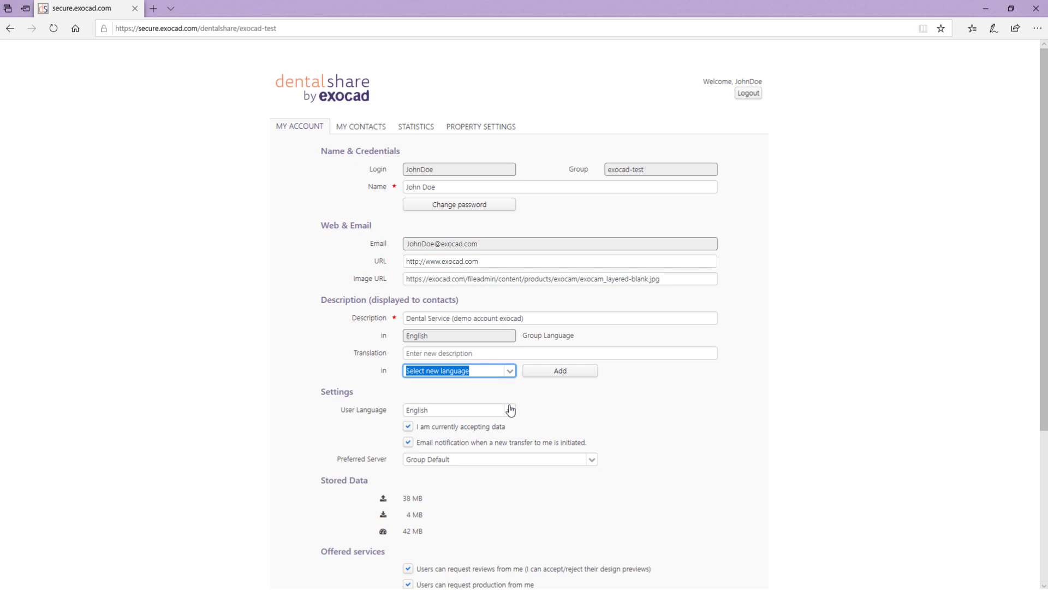
pyautogui.click(482, 432)
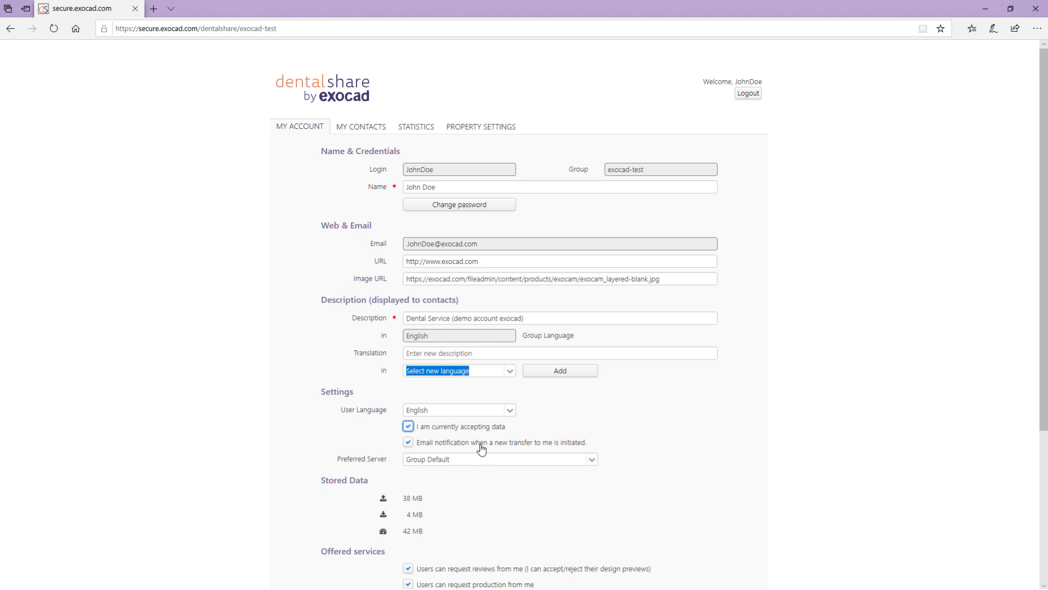
# Keep new-transfer e-mail notifications on and the preferred server set to Group Default
pyautogui.click(481, 448)
pyautogui.click(481, 449)
pyautogui.click(592, 461)
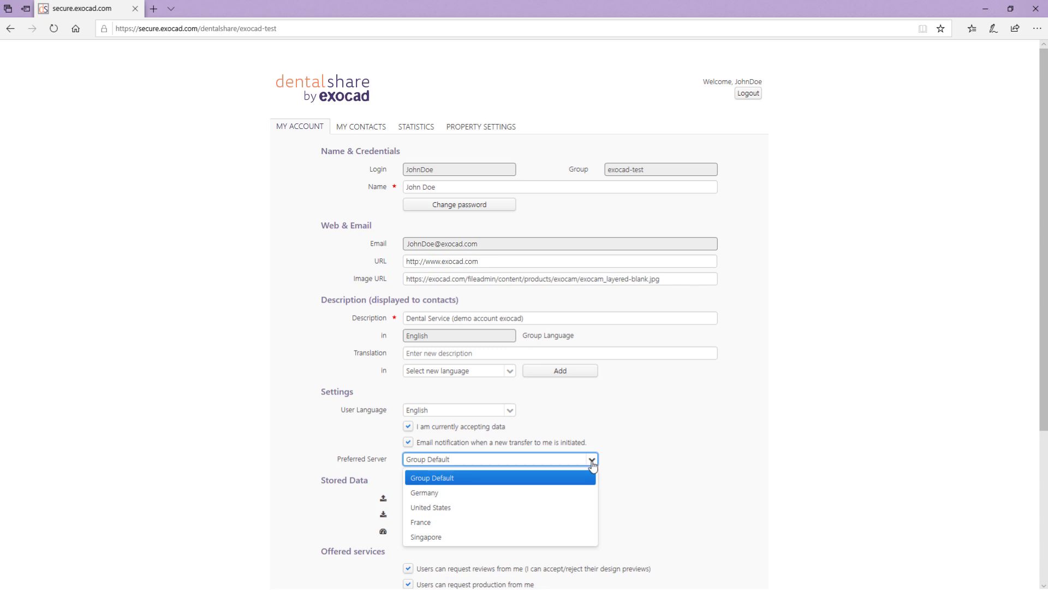
pyautogui.click(593, 465)
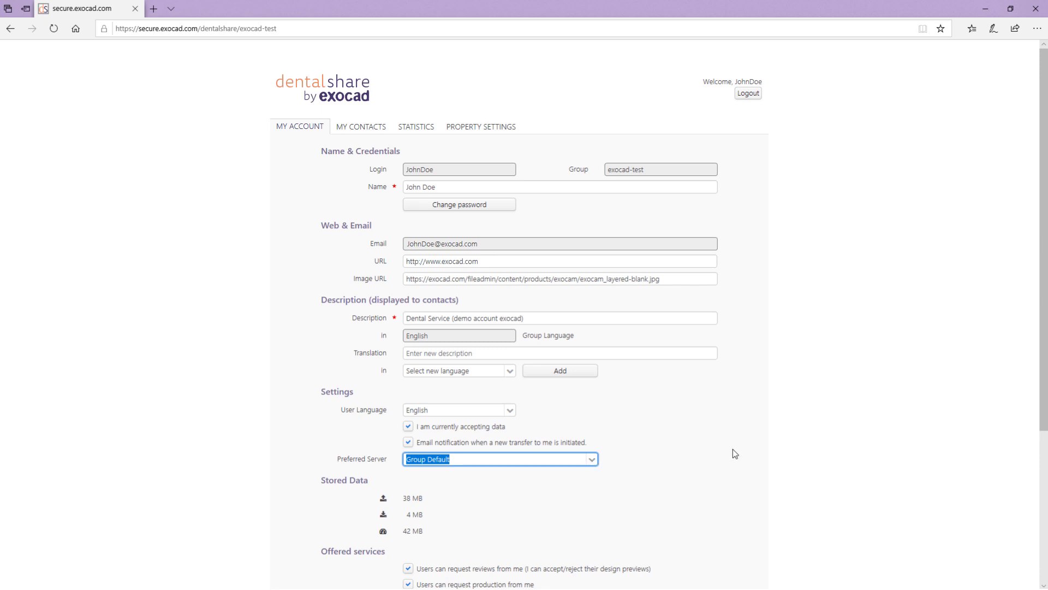
pyautogui.scroll(-4, 732, 450)
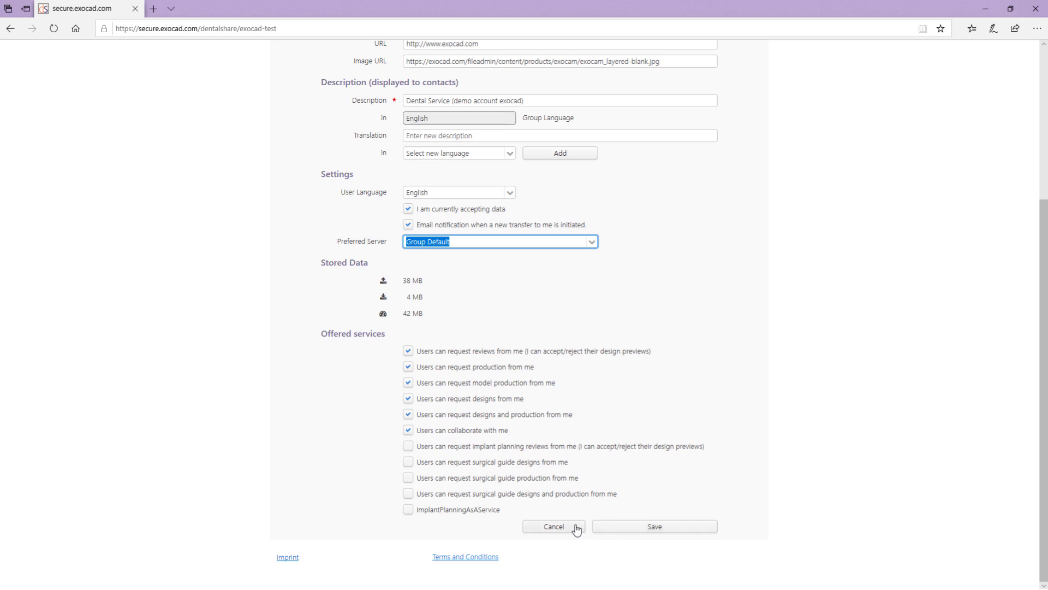
pyautogui.scroll(4, 796, 443)
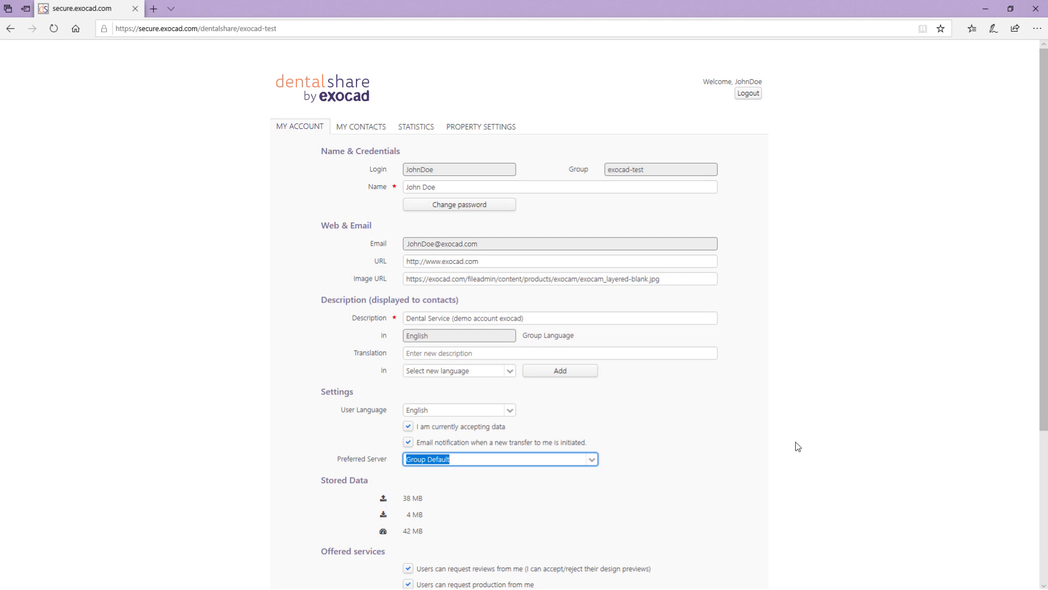
# Send a contact request to the DentalLab login and select the resulting pending request
pyautogui.click(357, 131)
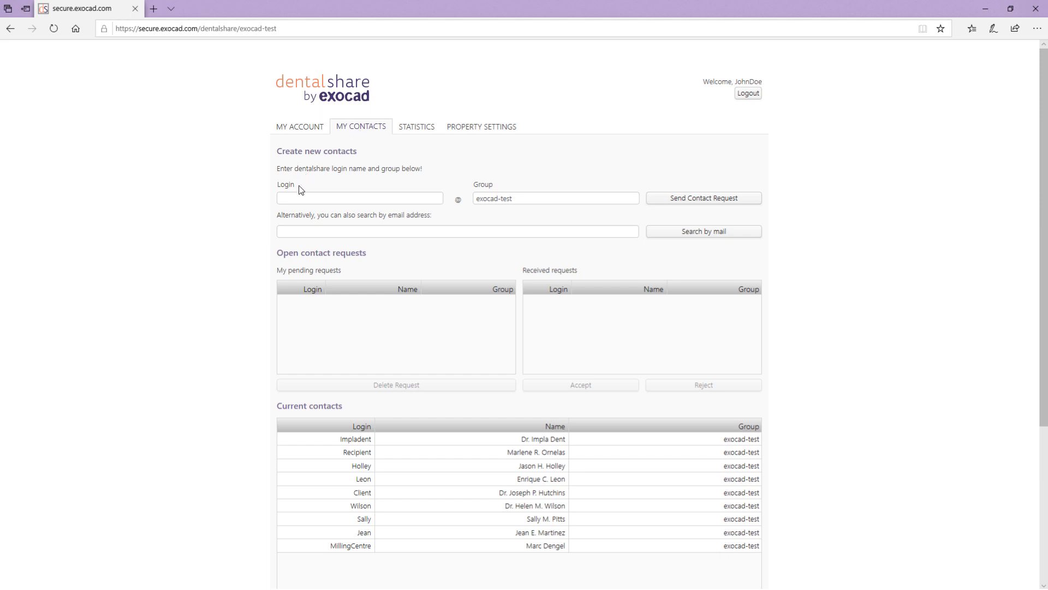
pyautogui.click(288, 200)
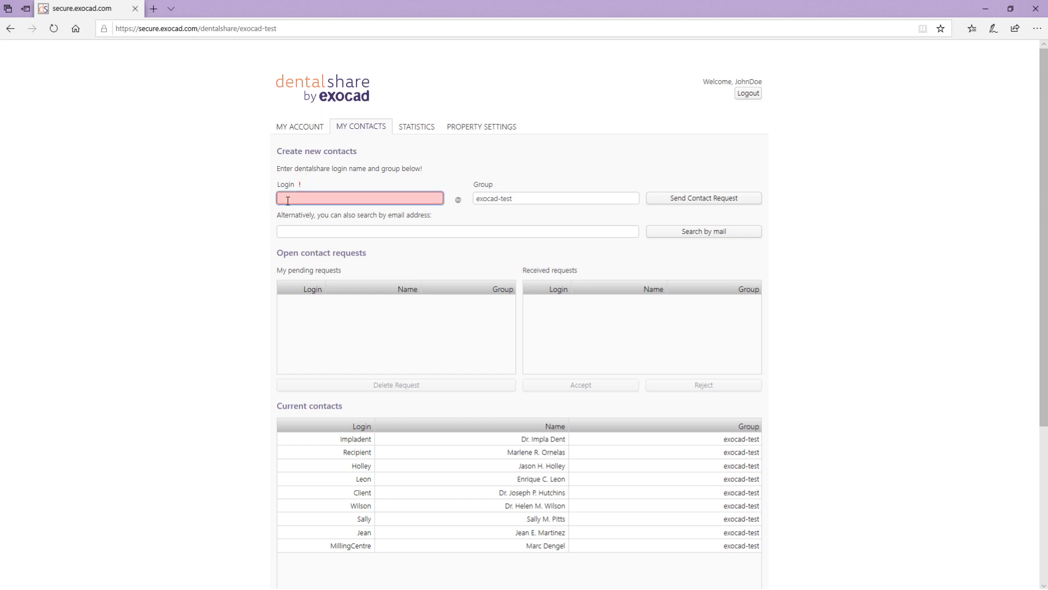
pyautogui.write('DentalLab')
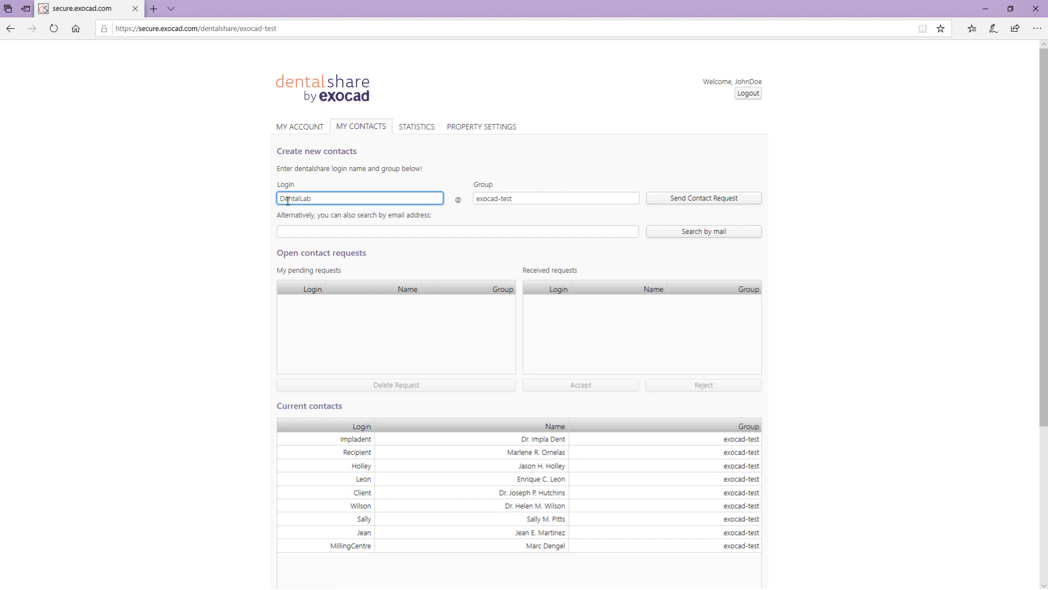
pyautogui.click(676, 200)
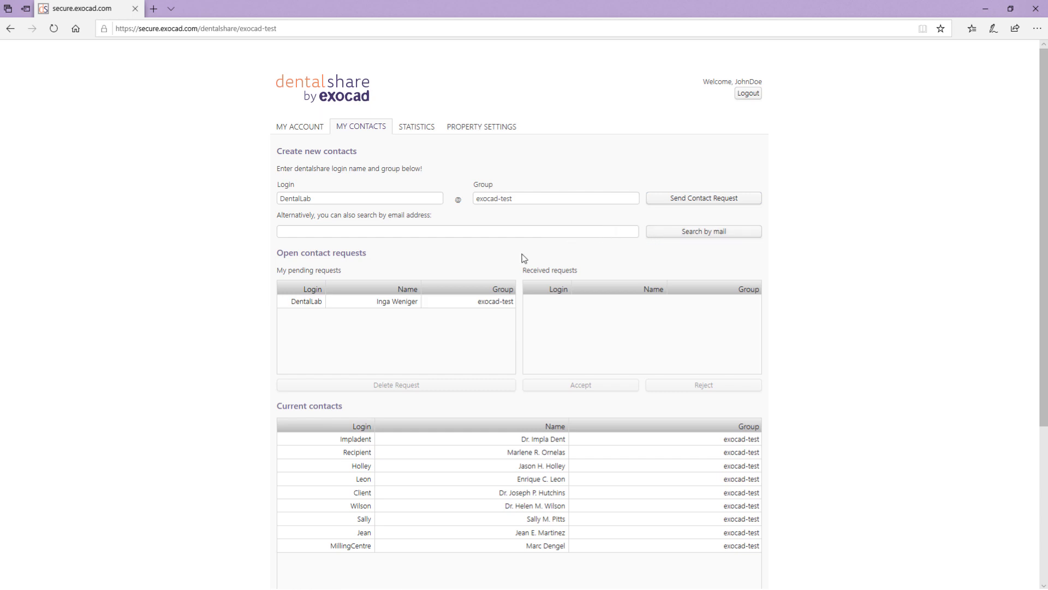
pyautogui.click(301, 304)
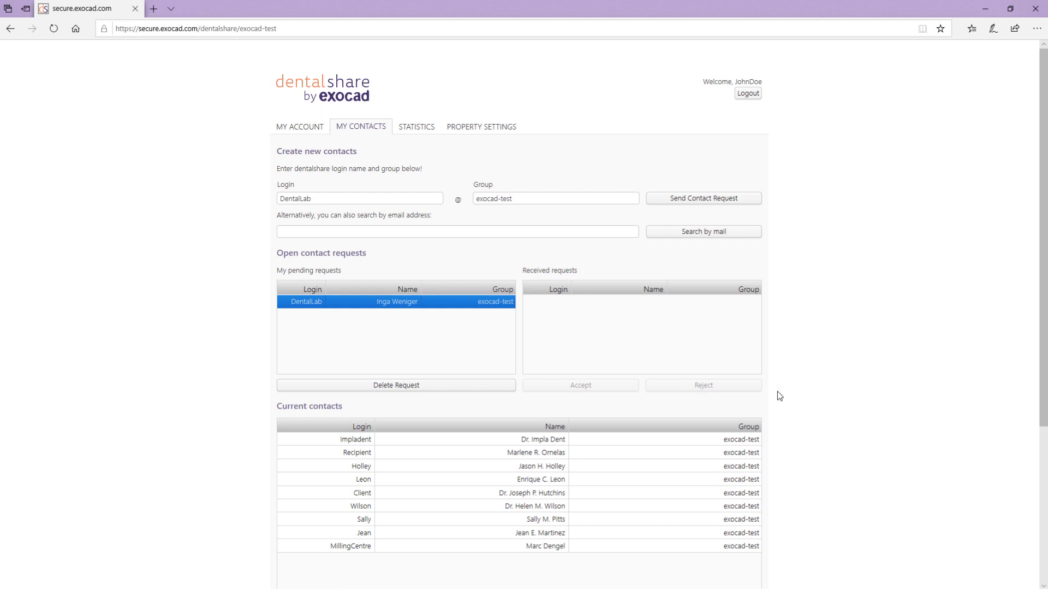
pyautogui.scroll(-4, 814, 398)
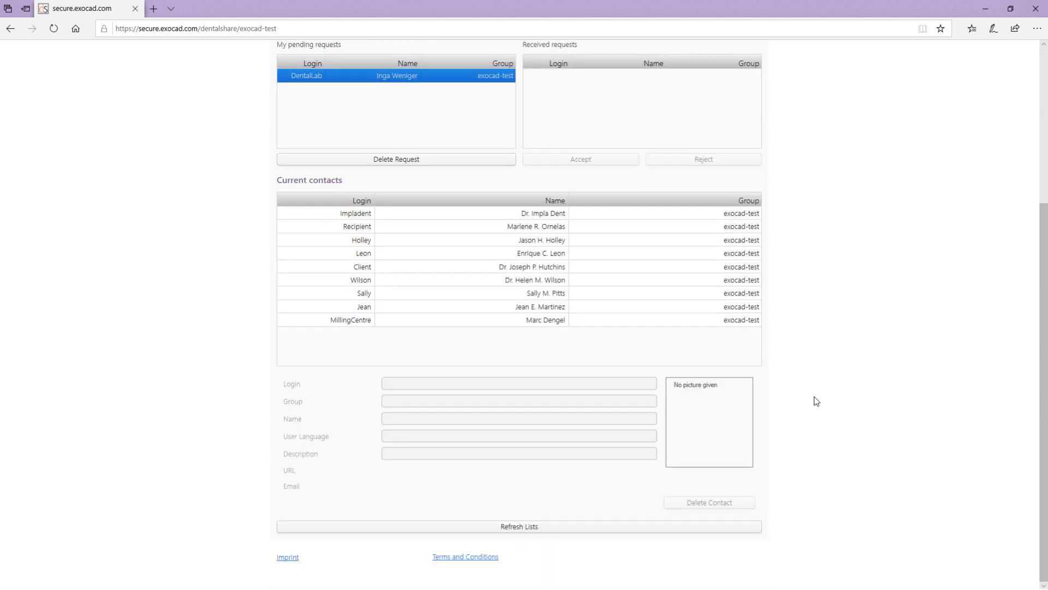
pyautogui.click(342, 218)
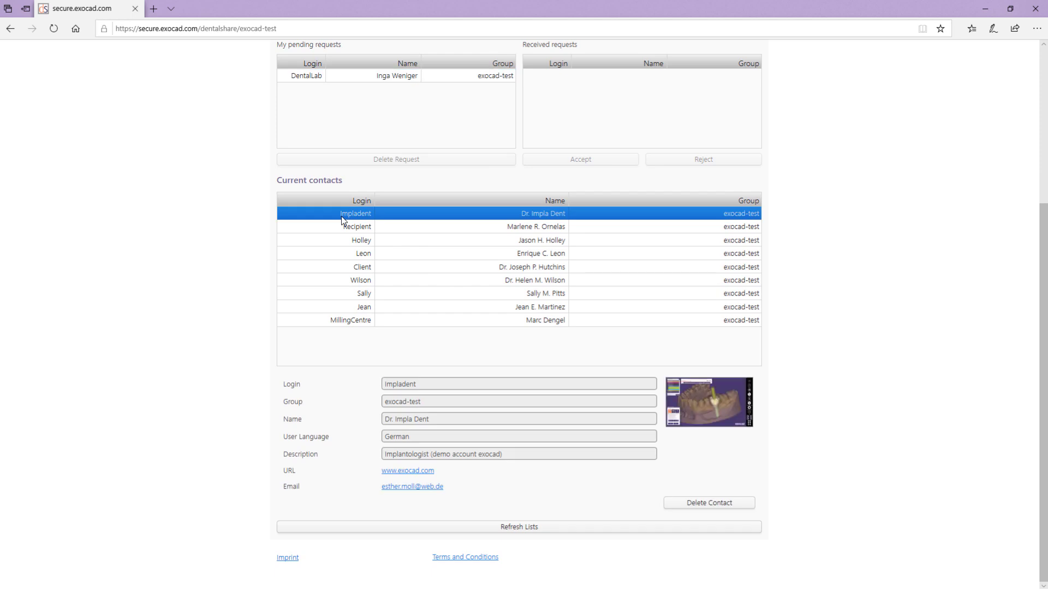
pyautogui.click(342, 265)
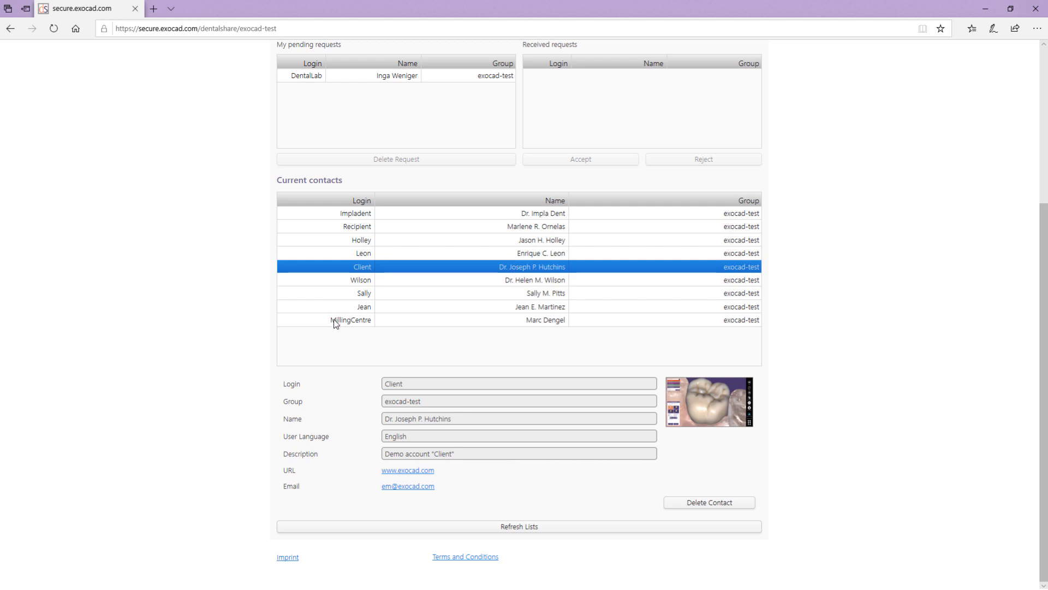
pyautogui.click(334, 321)
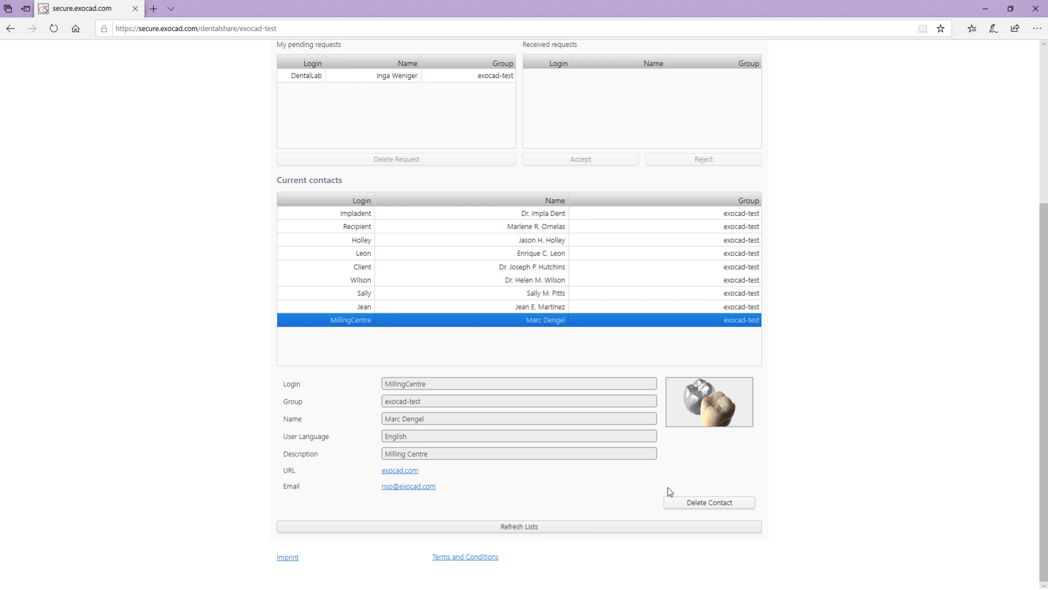
pyautogui.scroll(5, 850, 406)
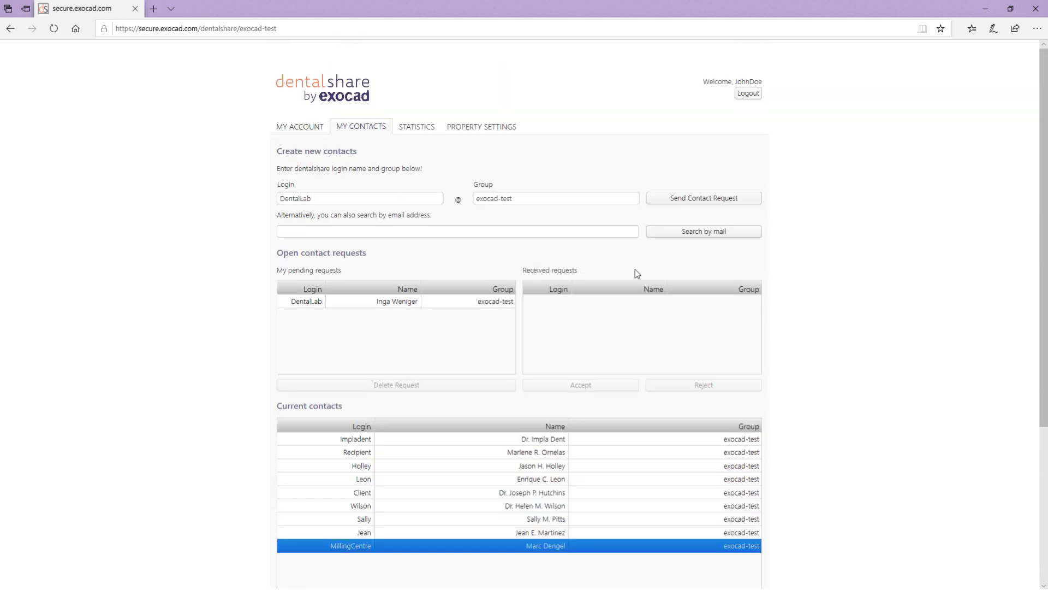
# Show Upload statistics in megabytes transferred for Yesterday, then go to Property Settings
pyautogui.click(413, 130)
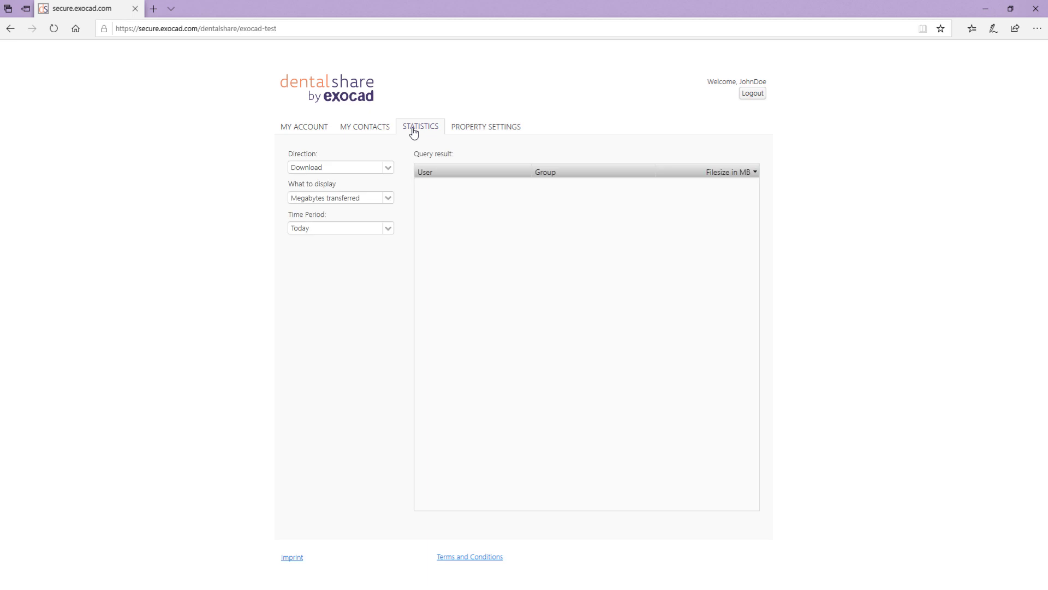
pyautogui.click(388, 168)
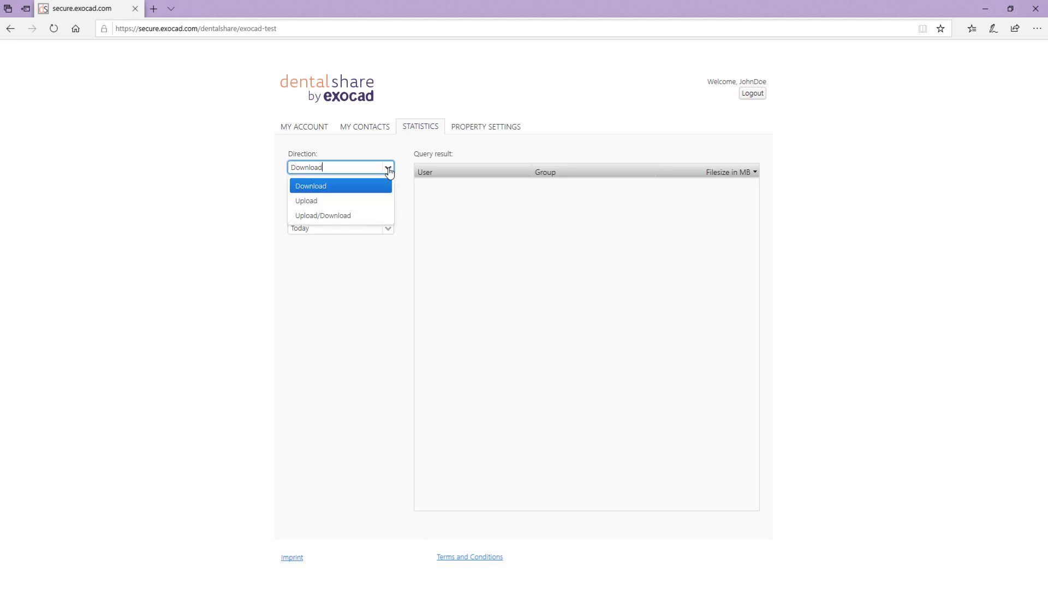
pyautogui.click(355, 201)
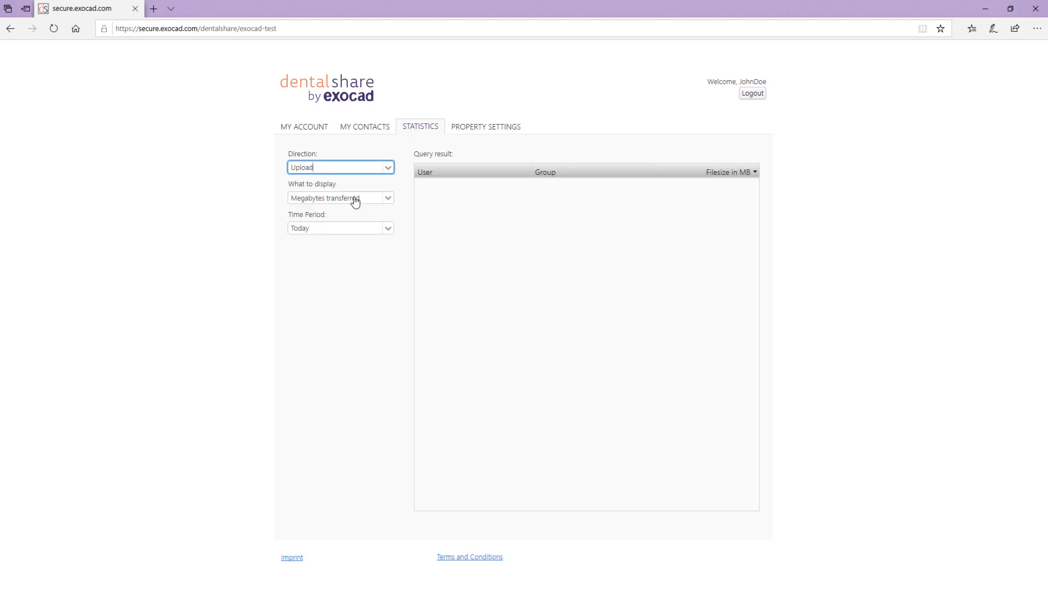
pyautogui.click(388, 200)
pyautogui.click(388, 201)
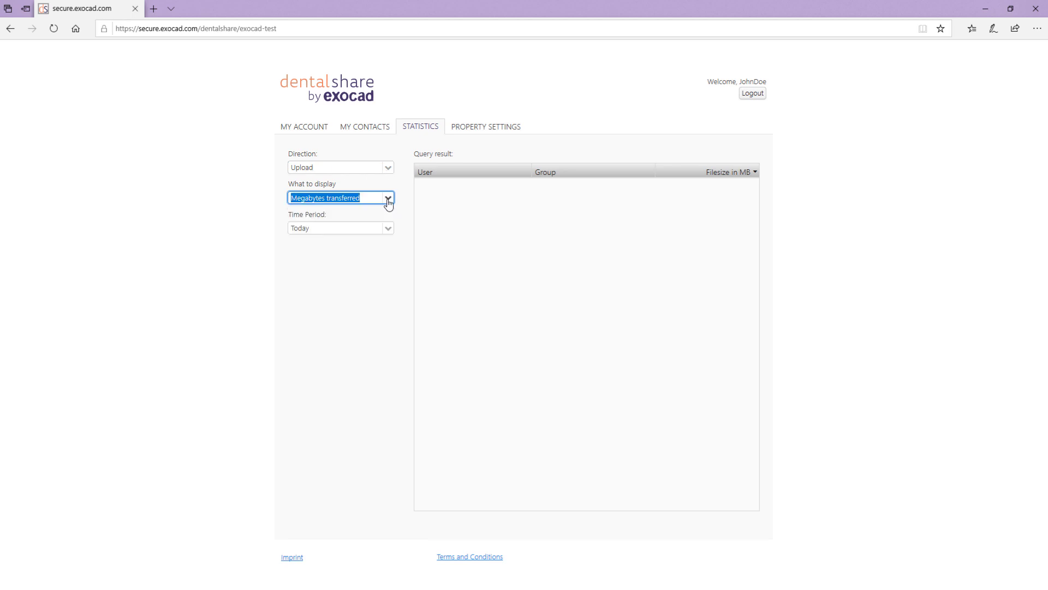
pyautogui.click(389, 229)
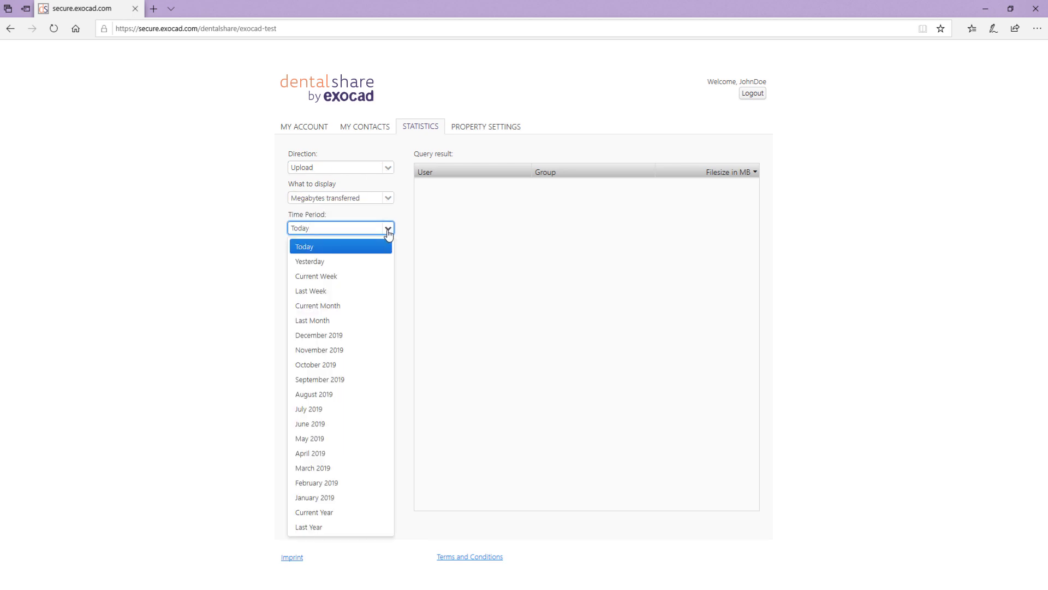
pyautogui.click(334, 263)
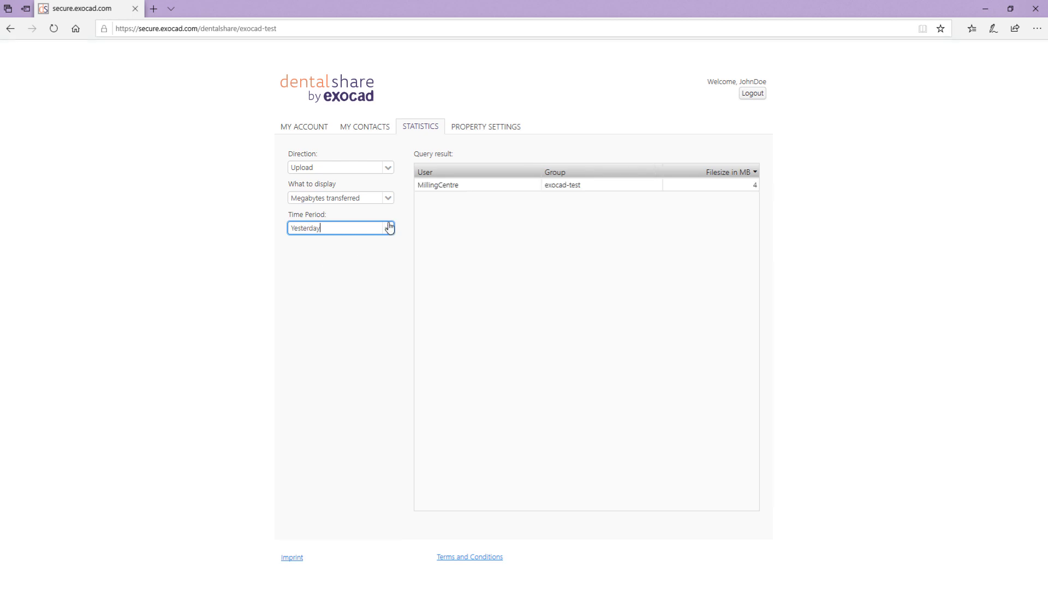
pyautogui.click(474, 133)
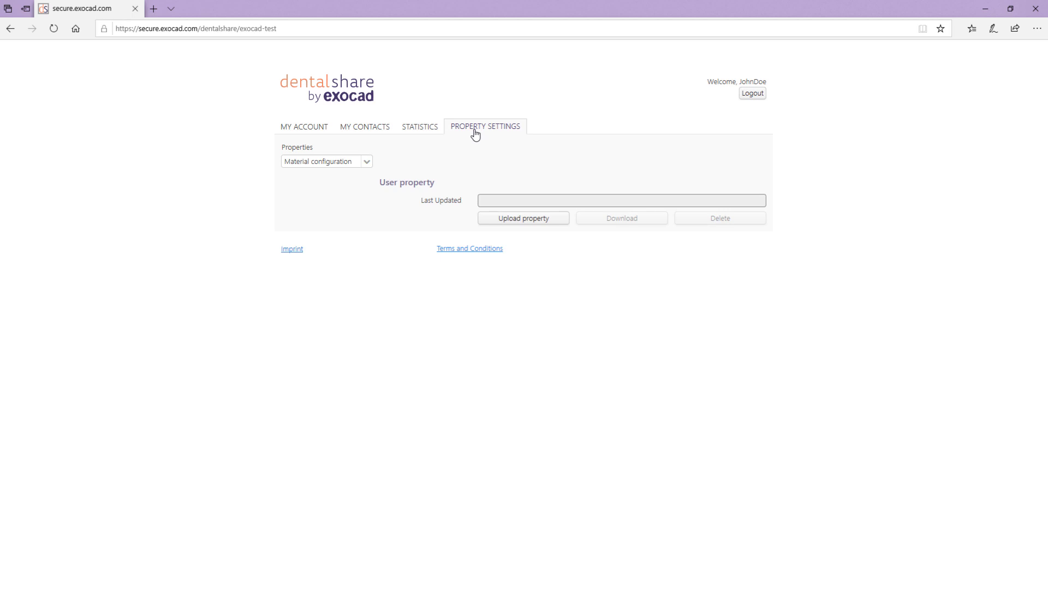
# Upload WorkParamsDB.xml as the Material configuration property, then close the browser
pyautogui.click(364, 167)
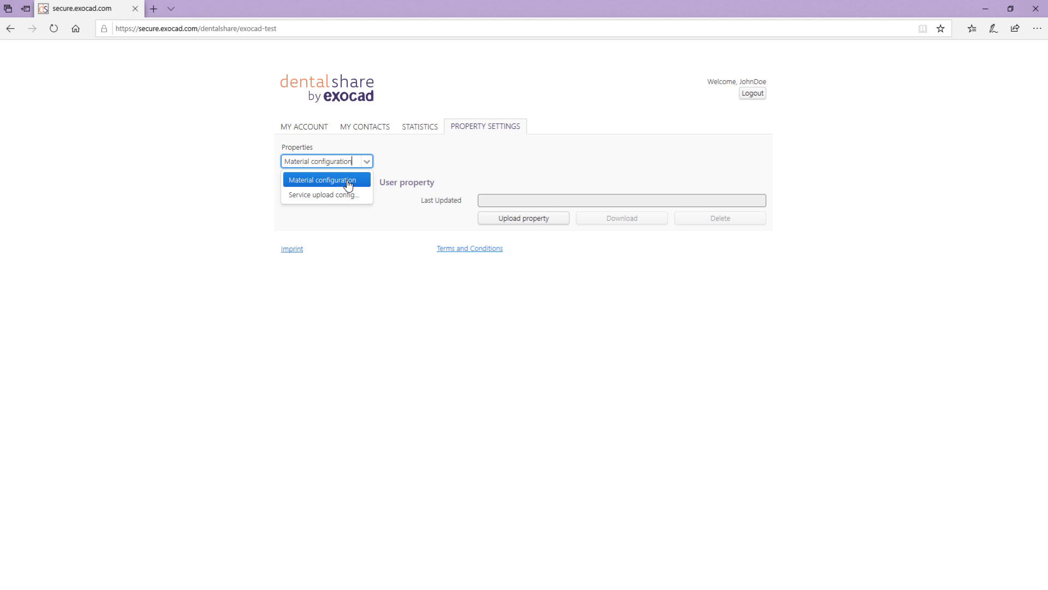
pyautogui.click(348, 184)
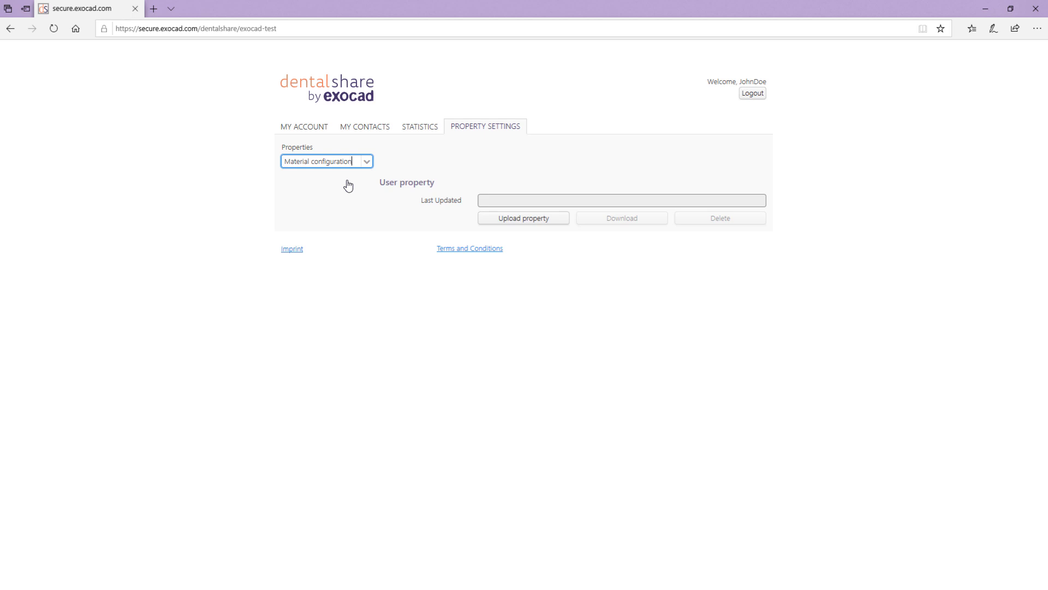
pyautogui.click(496, 220)
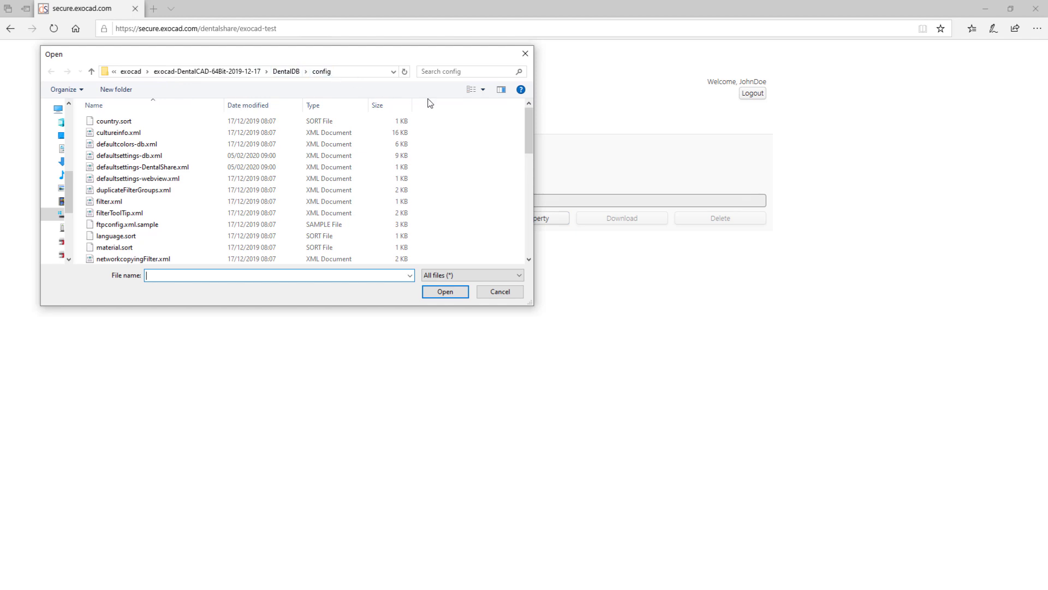
pyautogui.moveTo(531, 127); pyautogui.dragTo(529, 192)
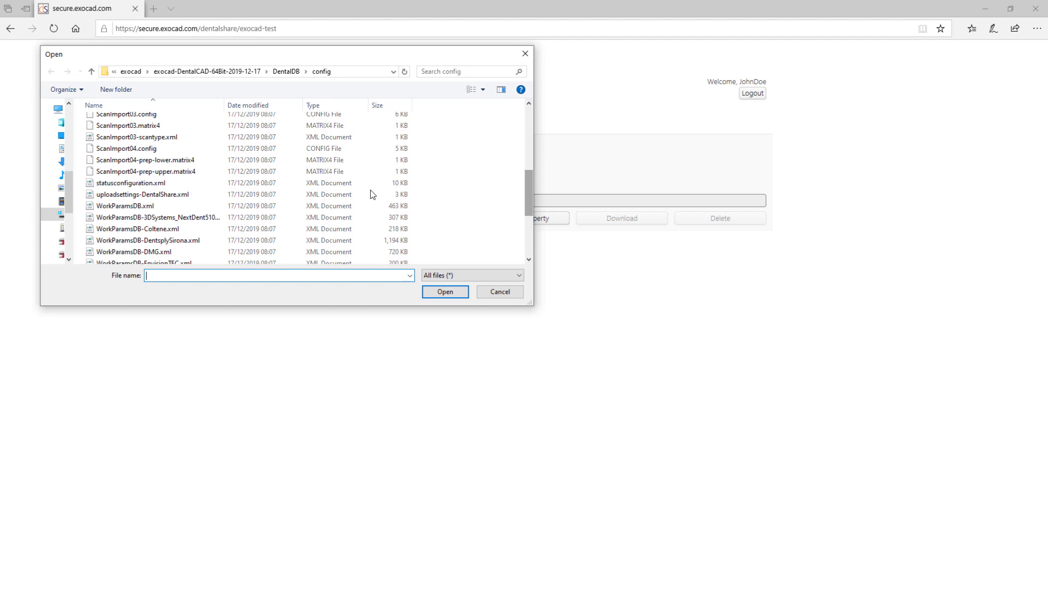
pyautogui.click(114, 207)
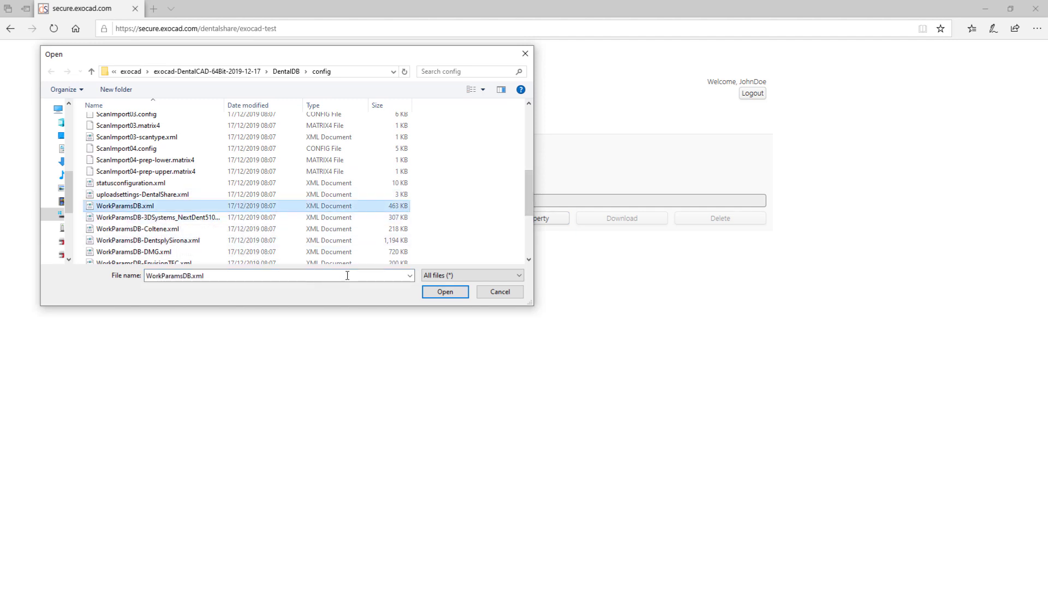
pyautogui.click(440, 293)
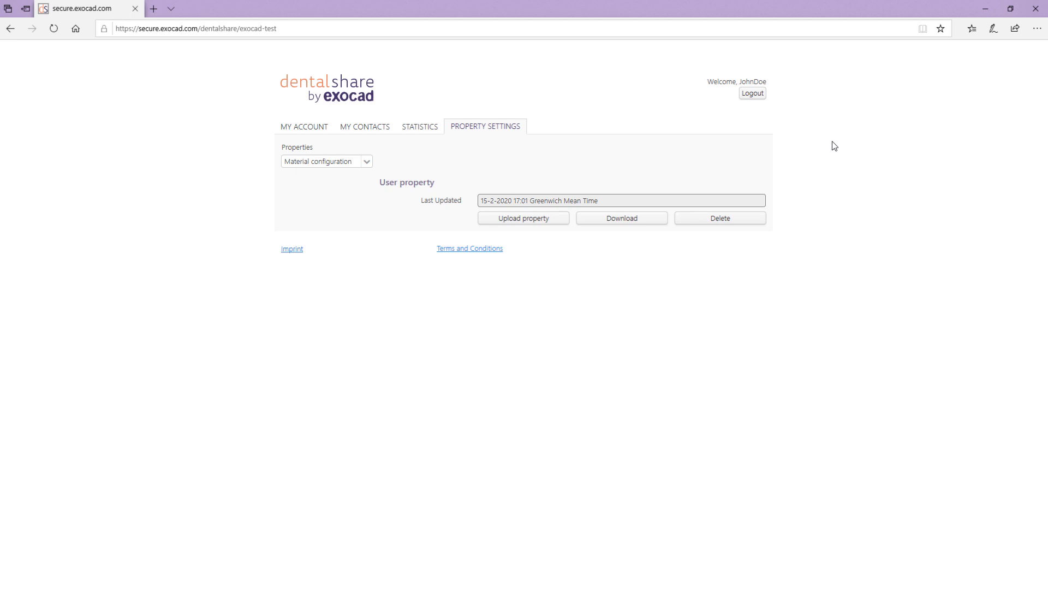
pyautogui.click(1035, 7)
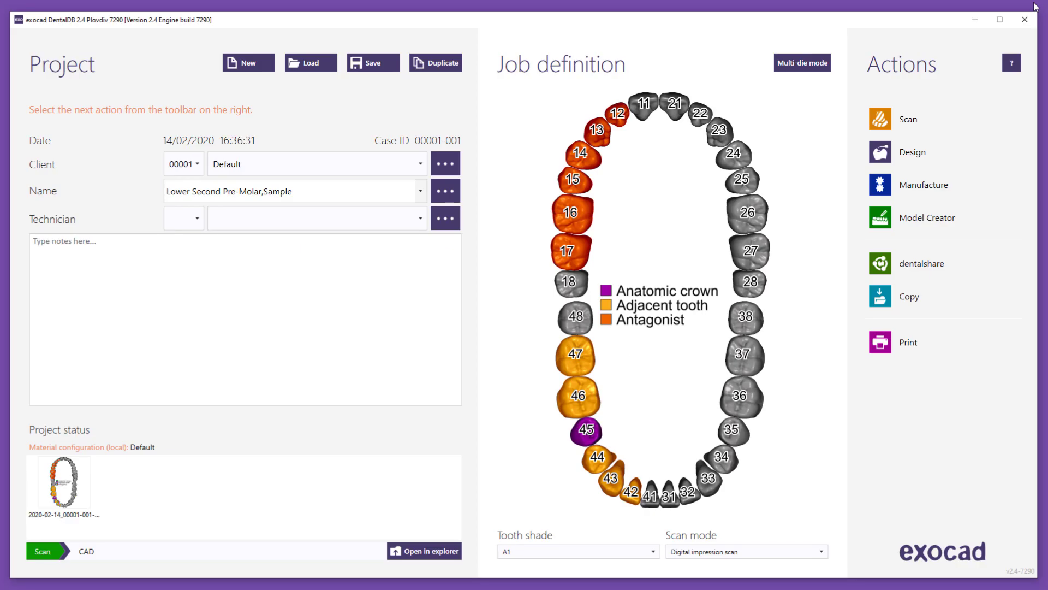